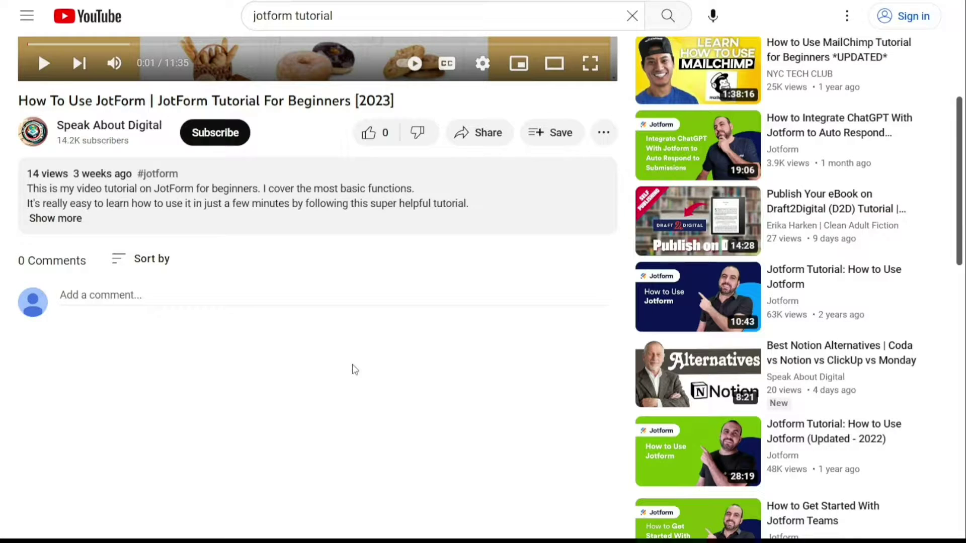
Expand the full video description under the tutorial video
left_click(65, 218)
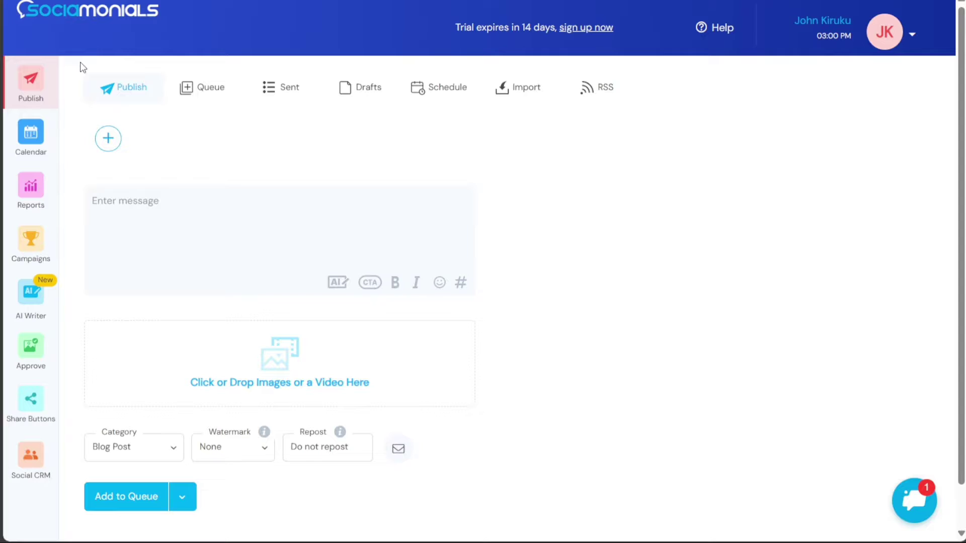
Tour the marketing calendar, campaign templates and AI content writer pages
left_click(38, 138)
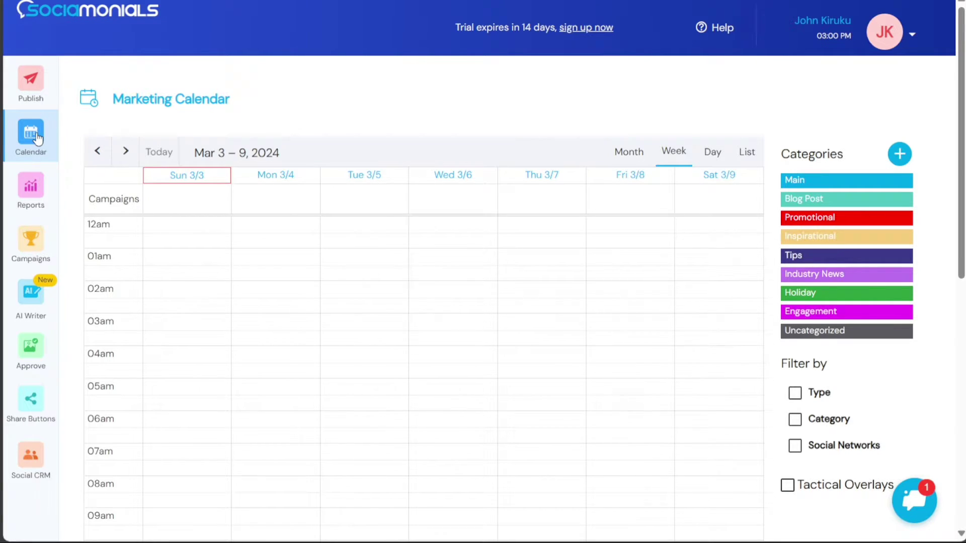
left_click(29, 246)
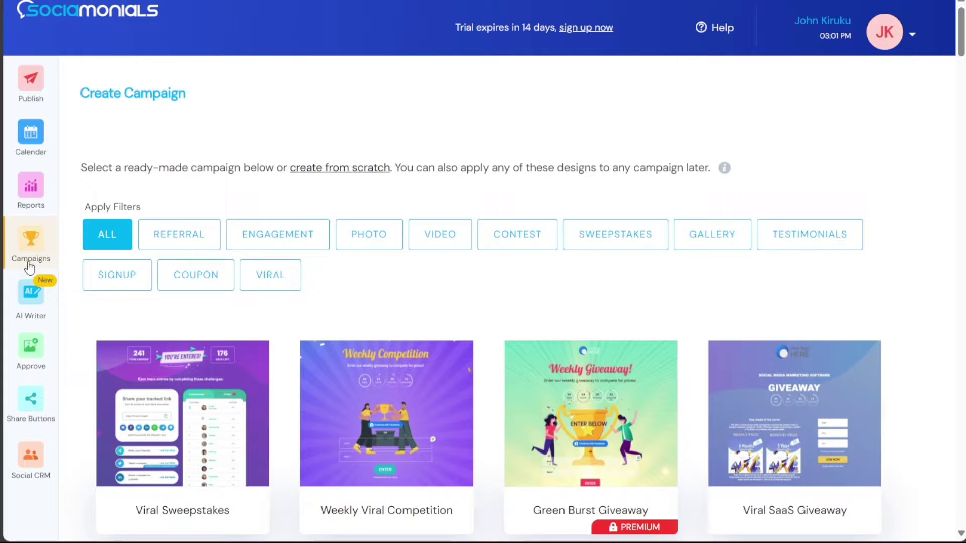
left_click(29, 297)
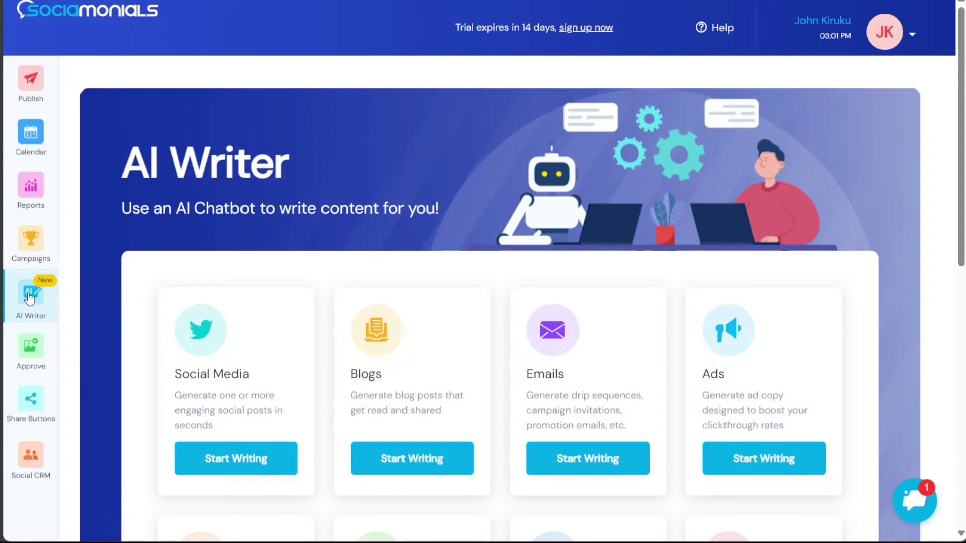
Visit the Approve and Share Buttons pages, finishing on the Social CRM contacts list
left_click(28, 374)
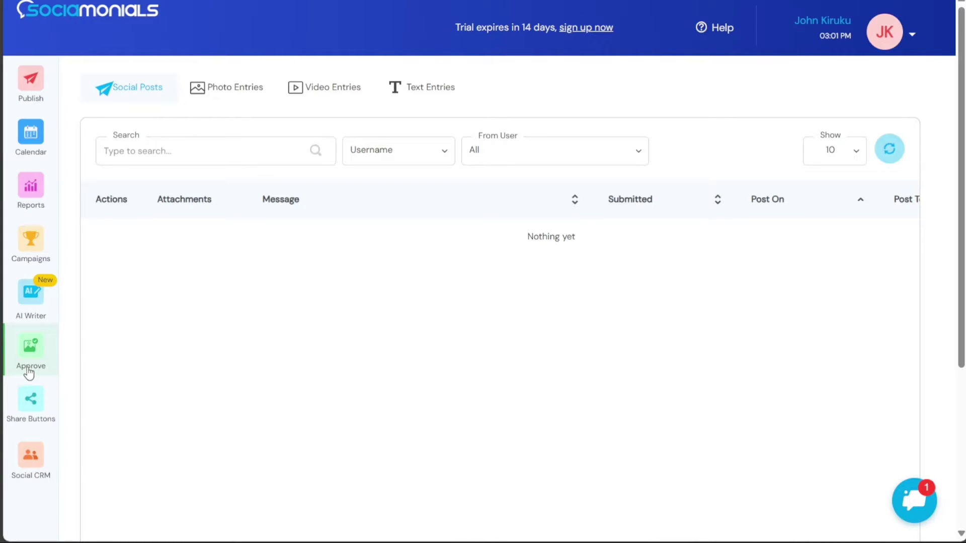
left_click(31, 411)
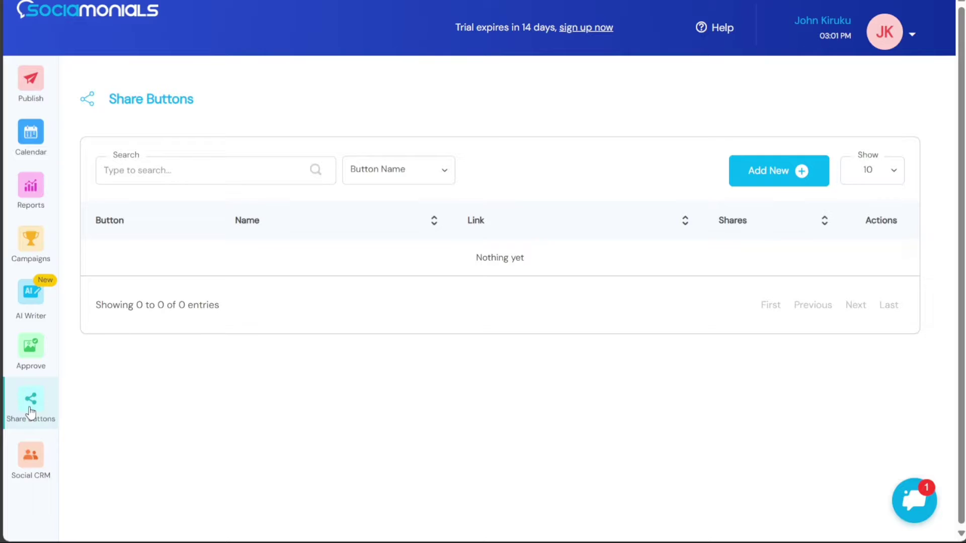
left_click(31, 451)
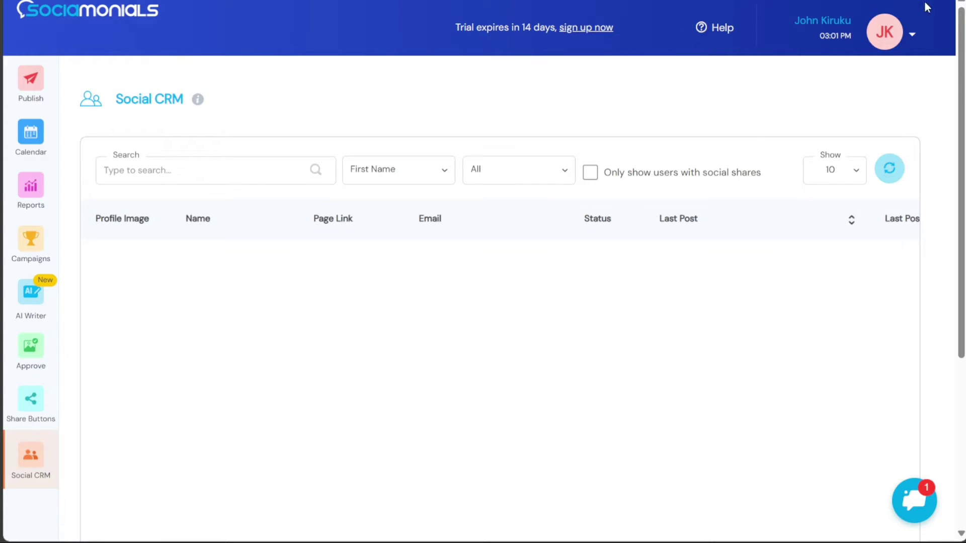
Reveal the avatar account menu to reach Account Preferences
left_click(911, 38)
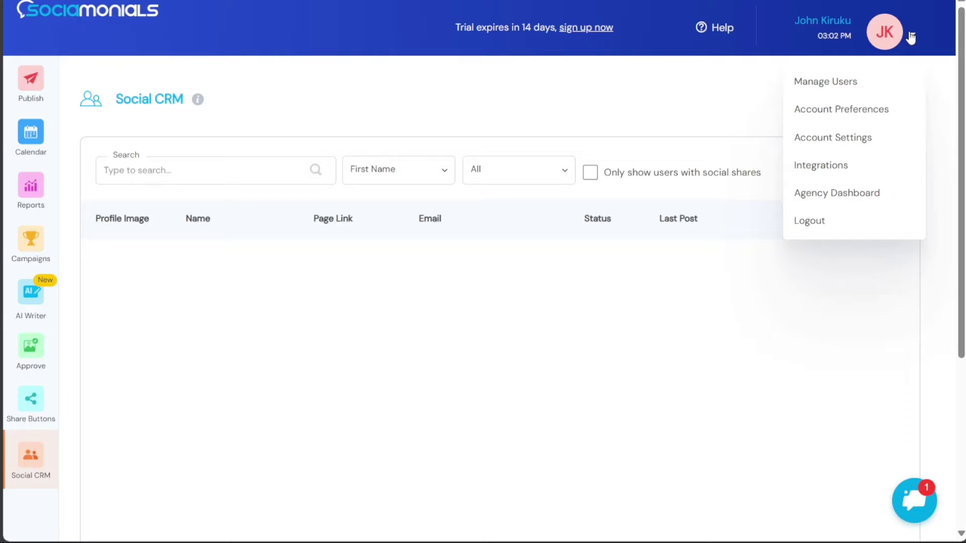
left_click(910, 38)
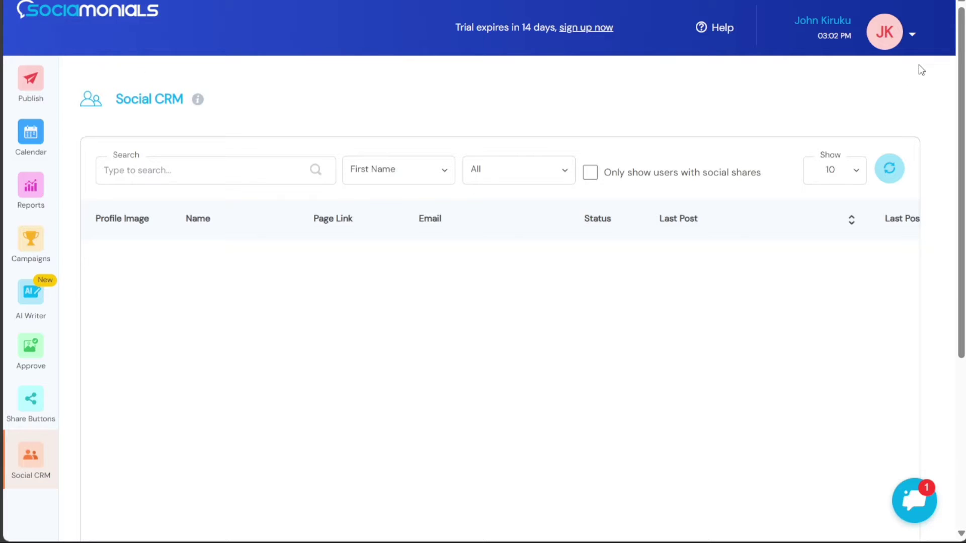
left_click(911, 36)
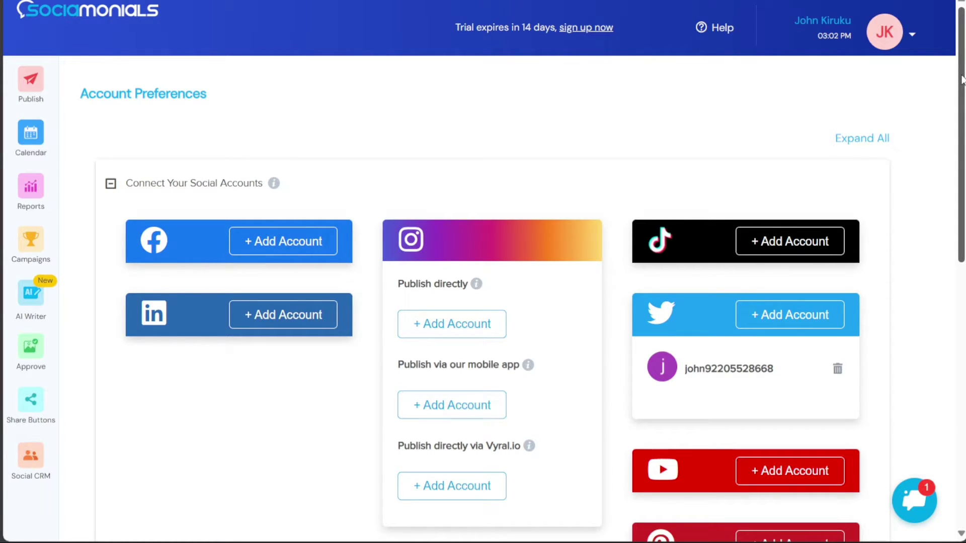
mouse_move(962, 79)
left_mouse_down()
mouse_move(962, 140)
mouse_move(961, 119)
left_mouse_up()
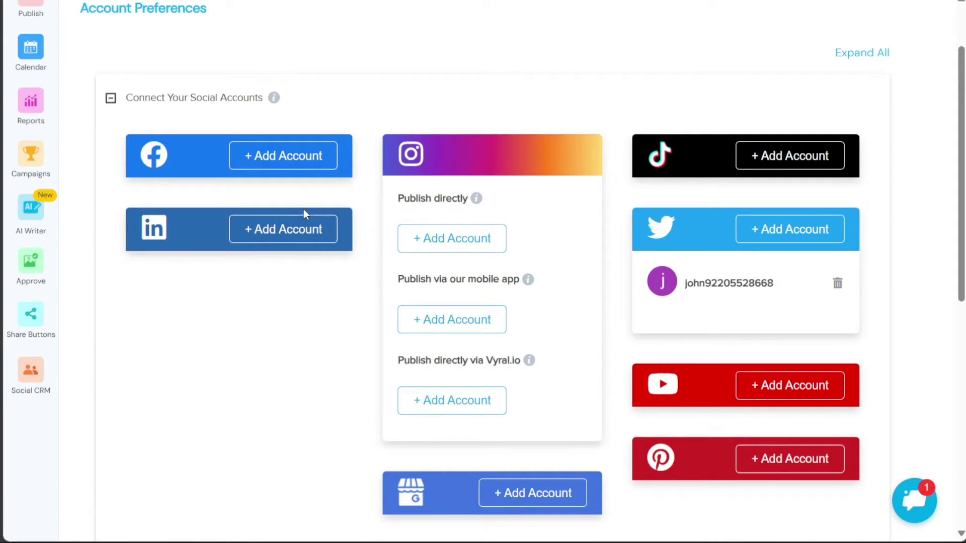
Try adding an Instagram account, then return toward the Publish composer
left_click(442, 239)
left_click(959, 24)
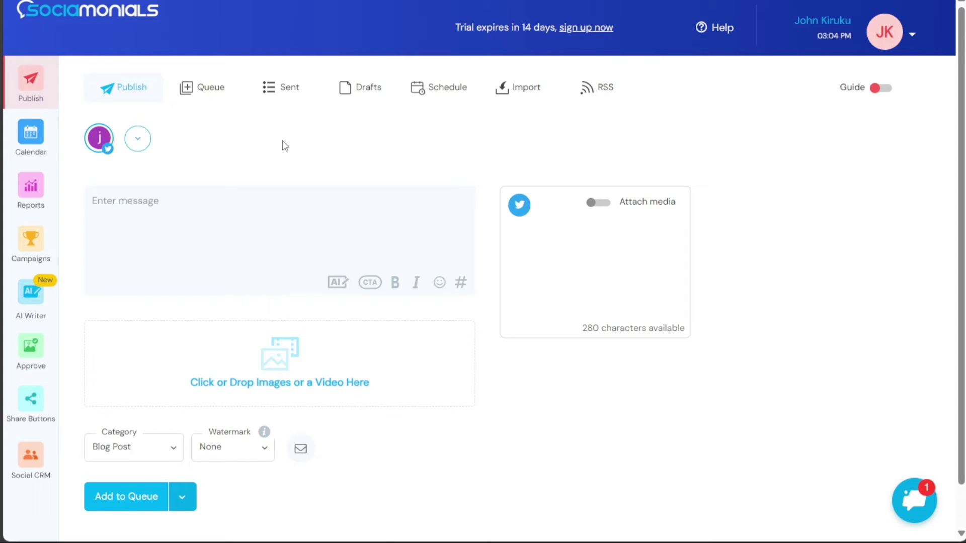
left_click(194, 202)
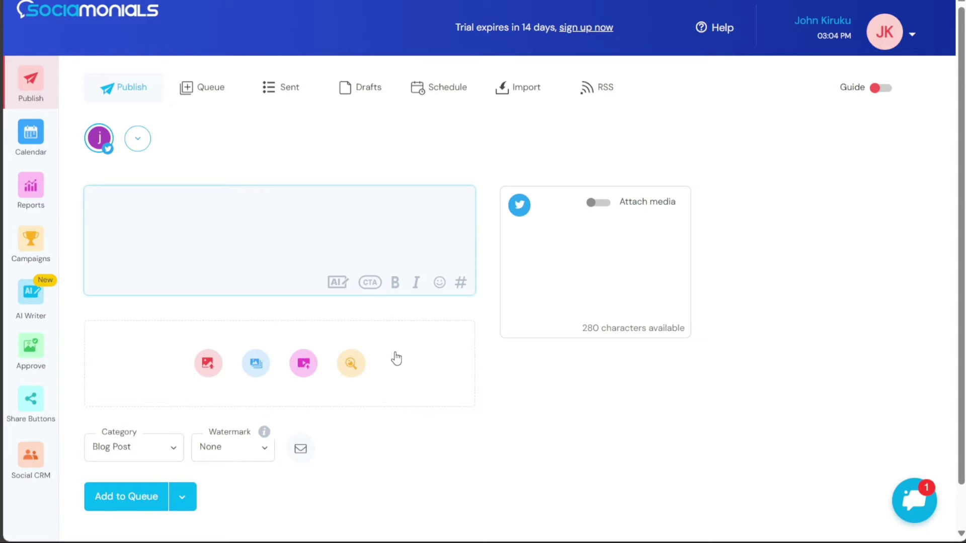
left_click(166, 451)
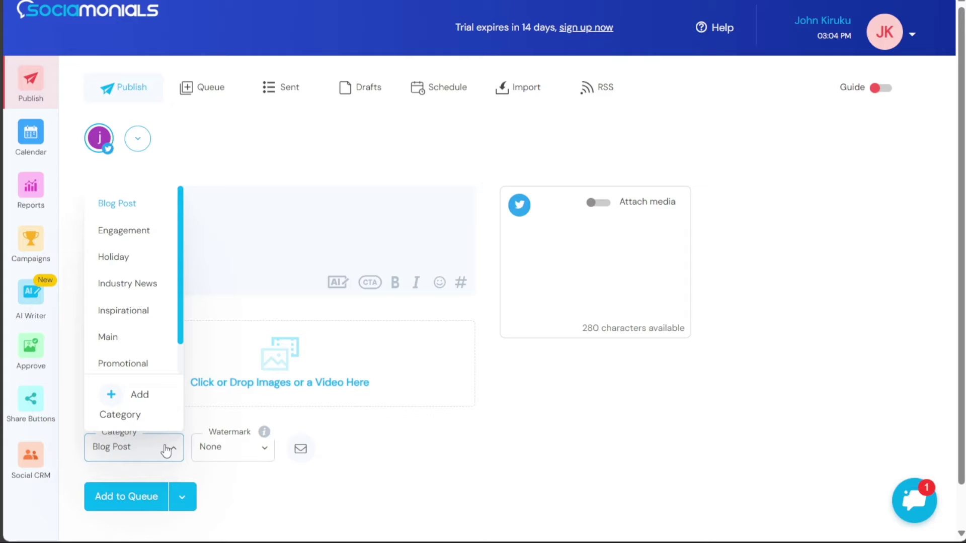
left_click(166, 449)
left_click(242, 459)
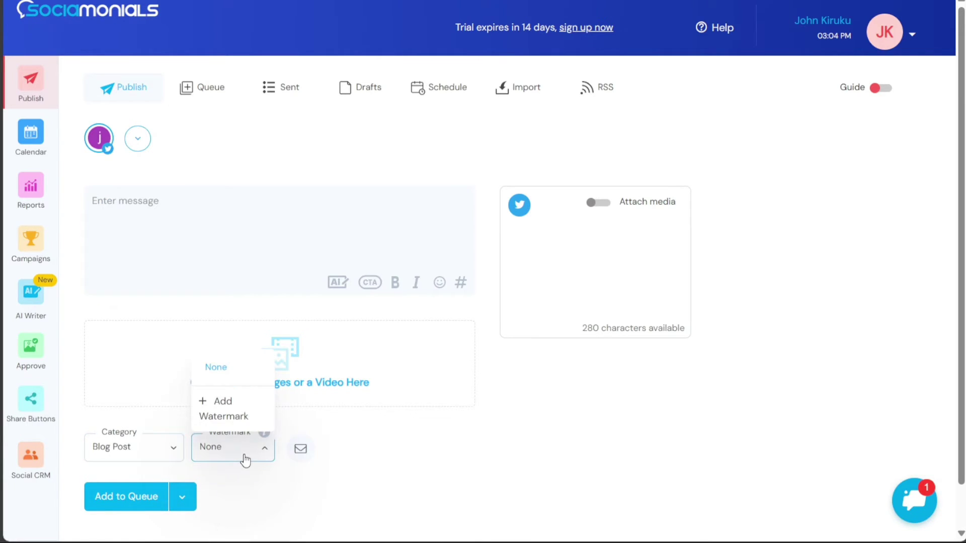
left_click(245, 461)
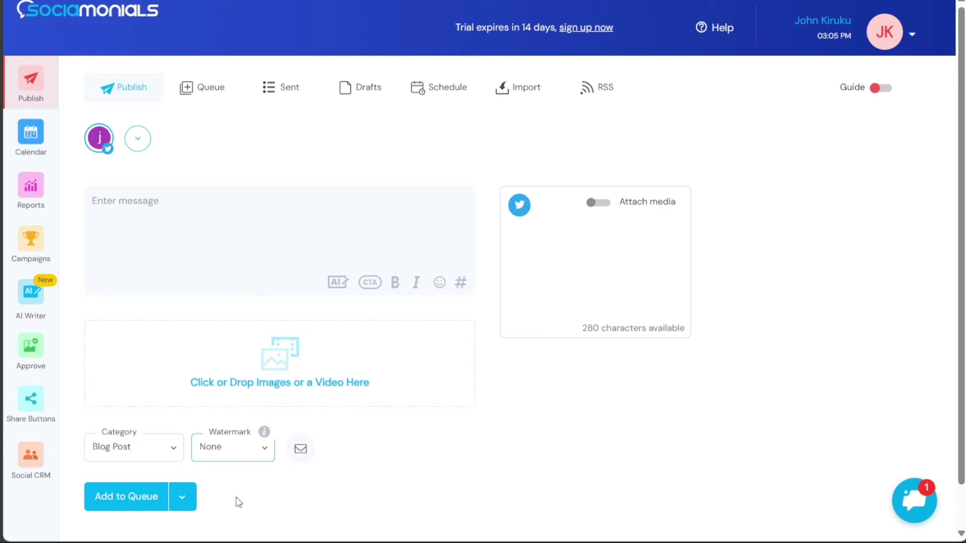
Reveal the Publish Now, Schedule, Optimal and Save as draft options, then close them
left_click(186, 497)
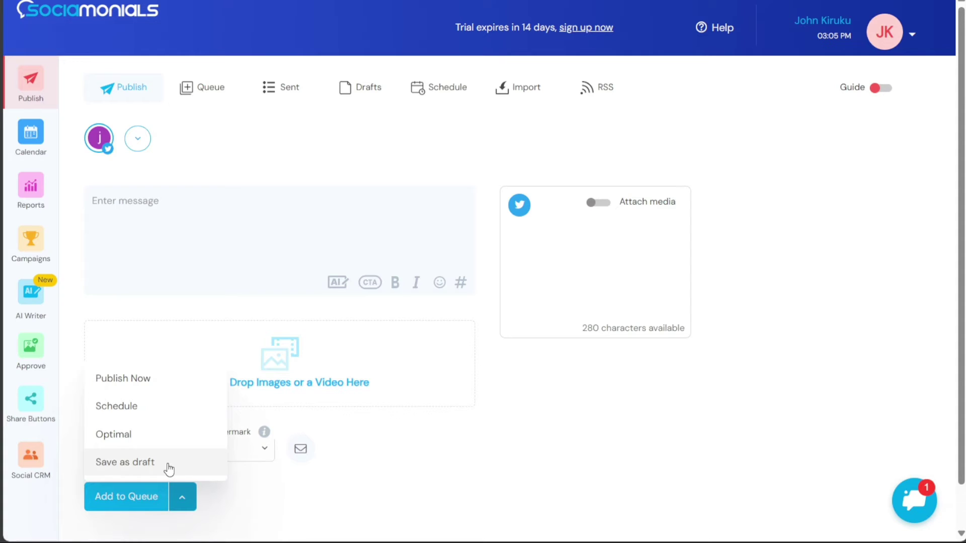
left_click(290, 496)
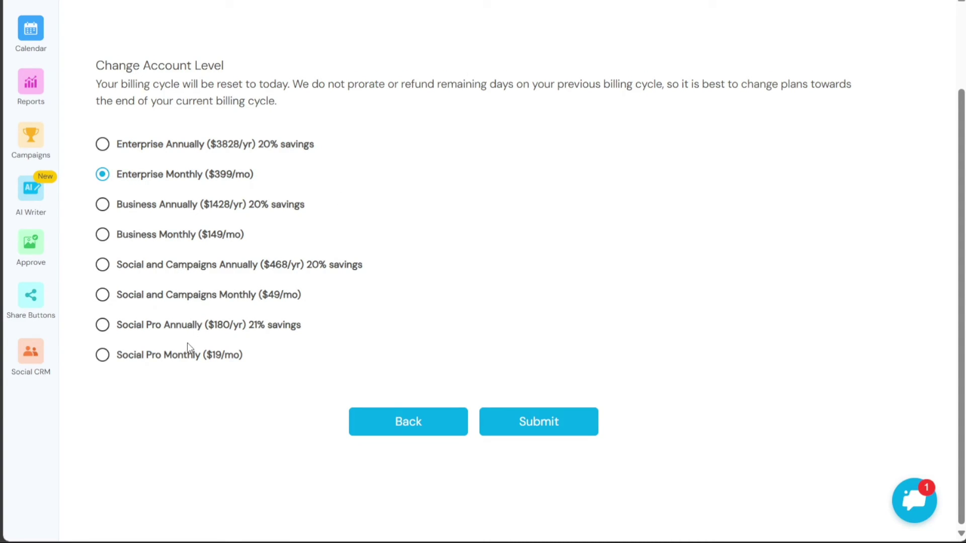
left_click(191, 360)
left_click_drag(241, 357, 117, 359)
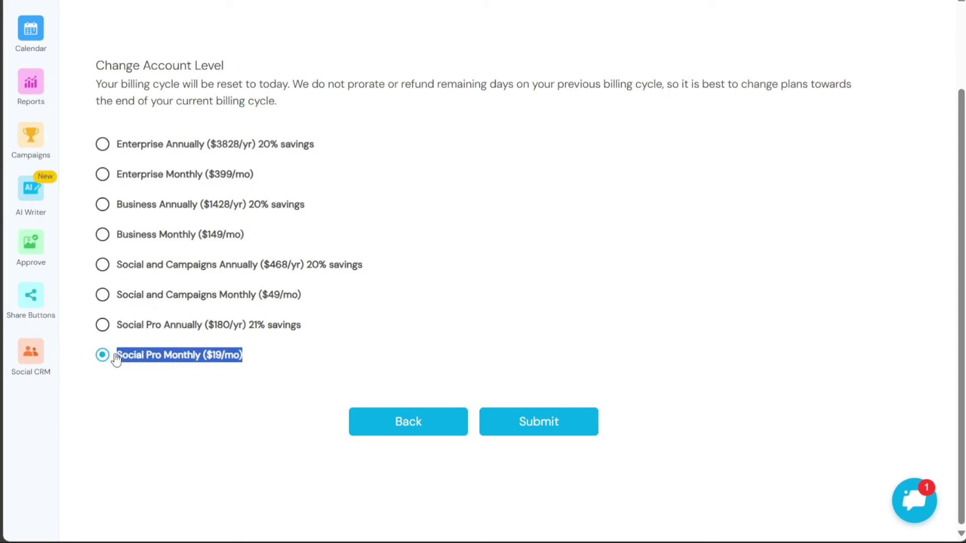
left_click(145, 388)
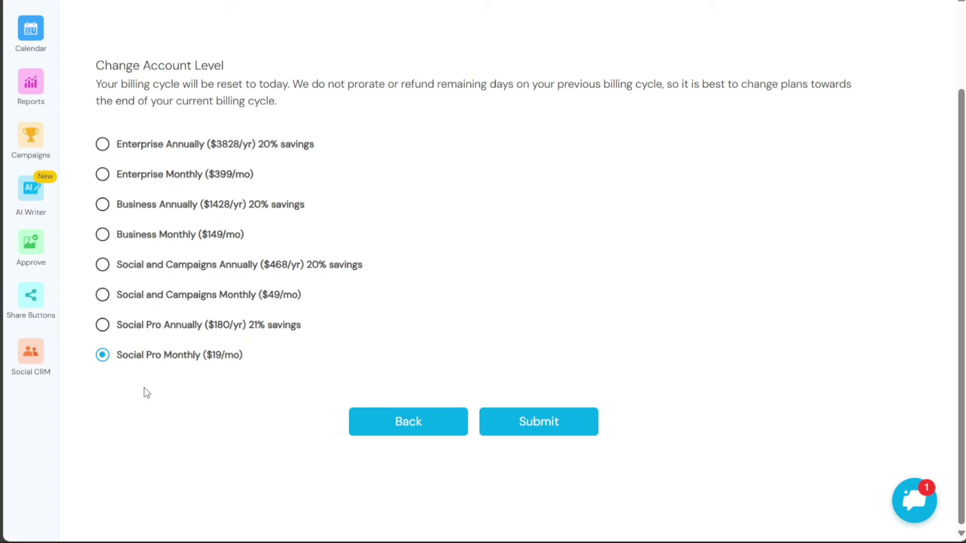
left_click(208, 300)
left_click_drag(307, 299, 118, 302)
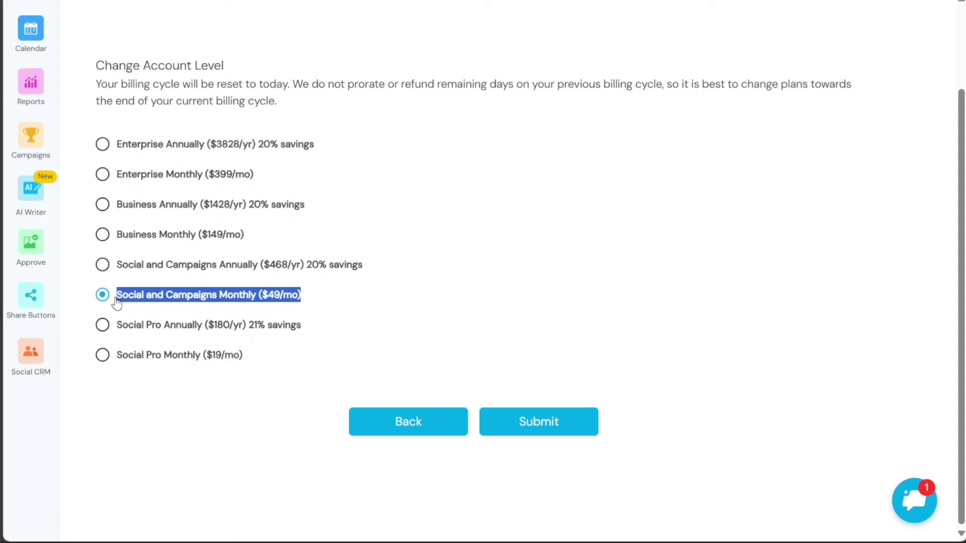
left_click_drag(252, 234, 118, 239)
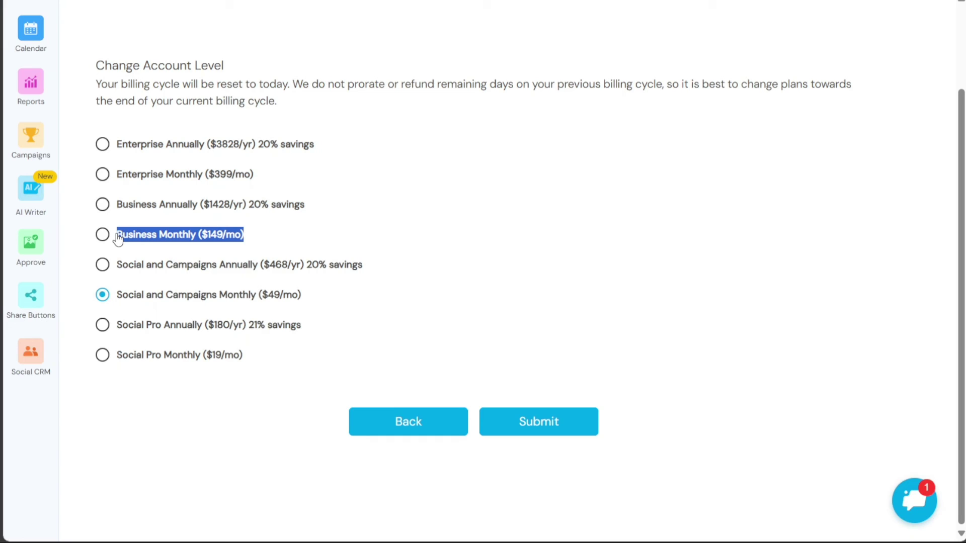
left_click(104, 236)
left_click_drag(259, 178, 112, 175)
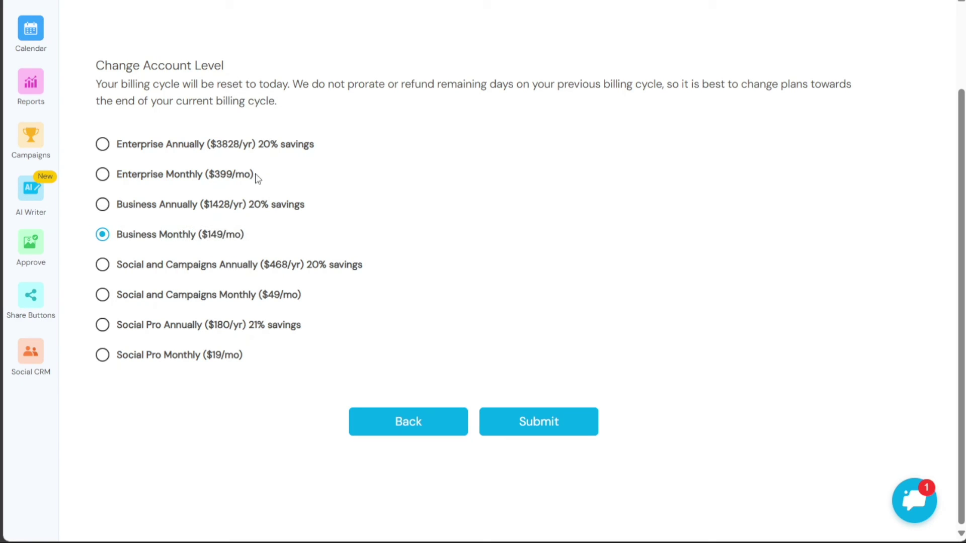
left_click(103, 175)
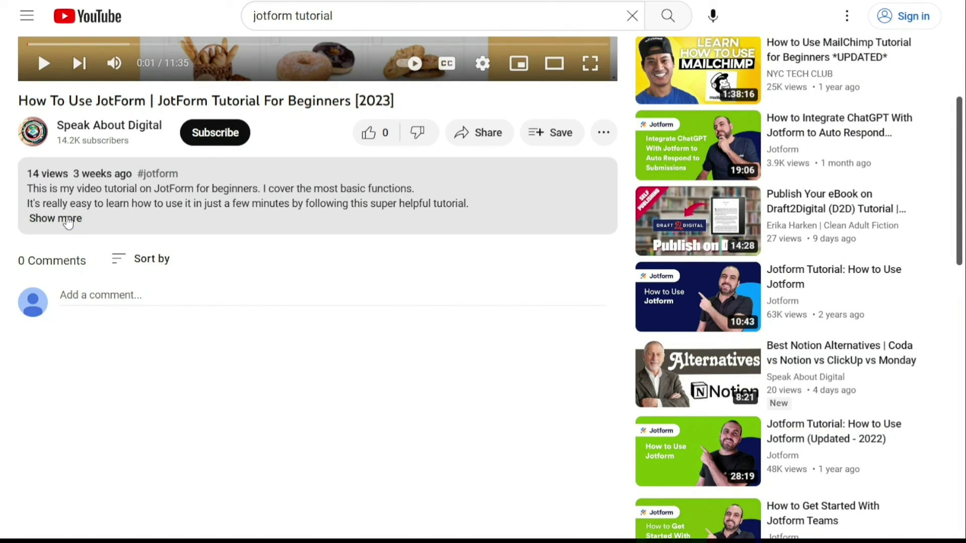
Expand the JotForm Tutorial video's full description showing the sign-up link
left_click(65, 219)
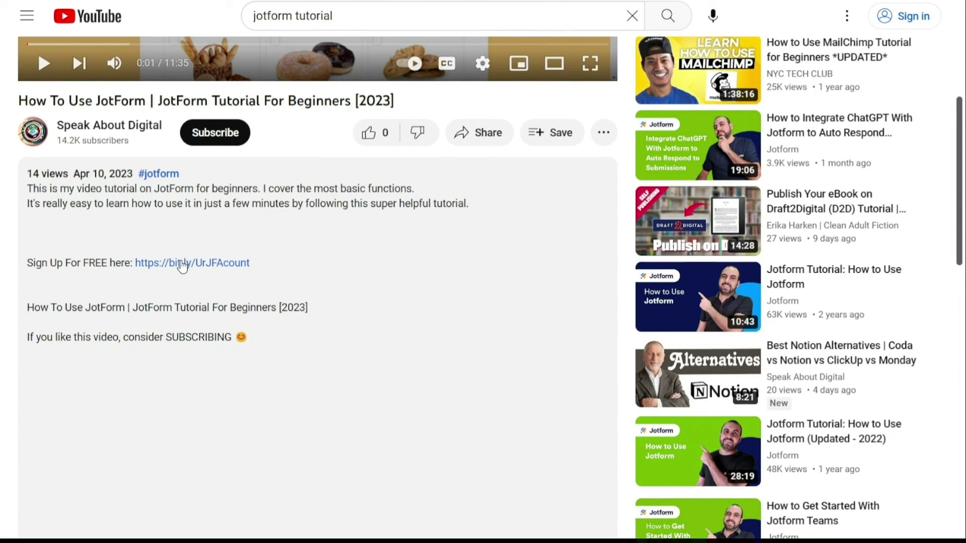